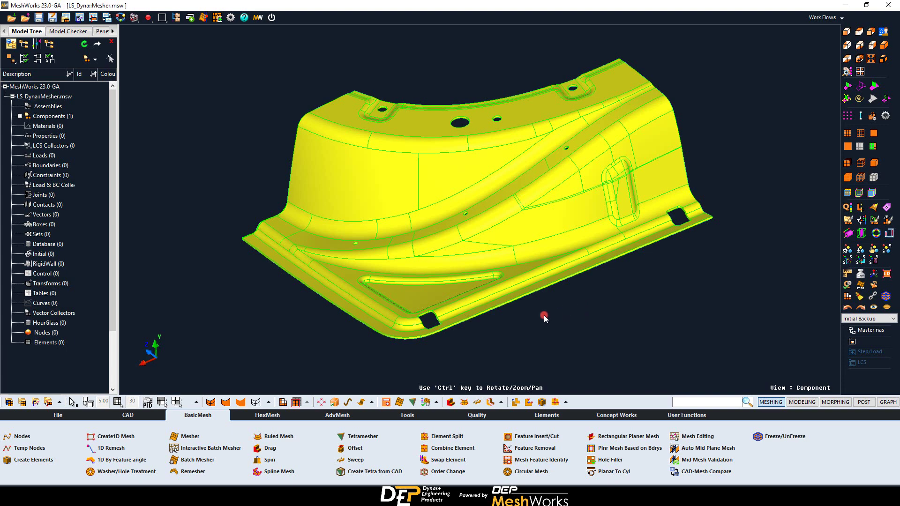
Open the Mesher and switch its mesh engine to AdvancedFront, keeping the Quad mesh type
left_click(229, 437)
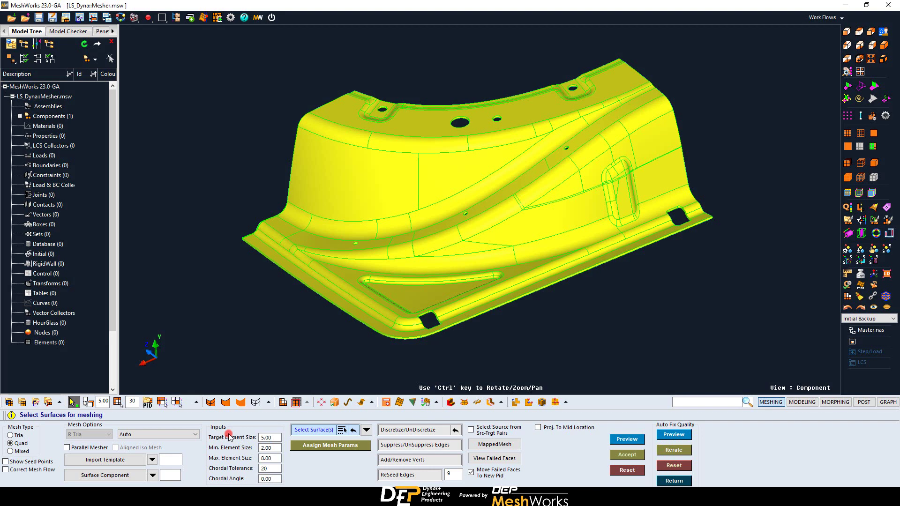
left_click(190, 435)
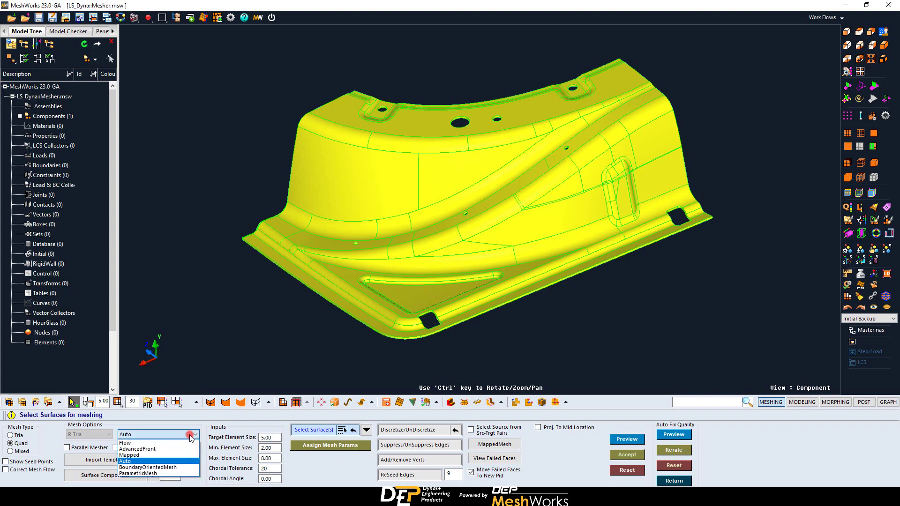
left_click(165, 449)
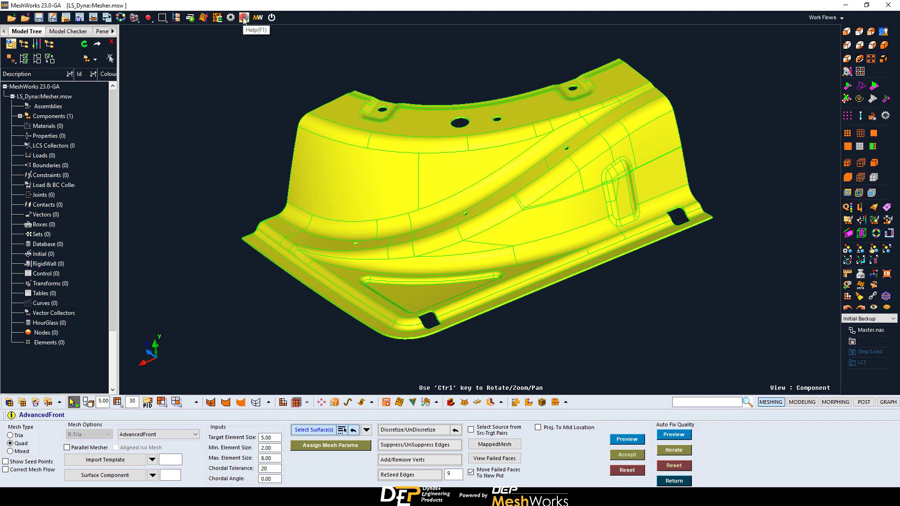
left_click(165, 441)
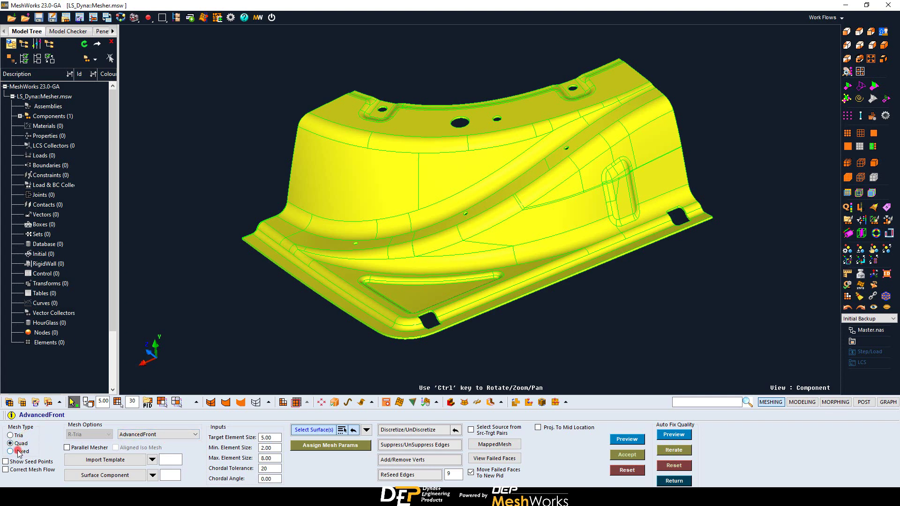
Pick the upper-left face, preview a quad mesh on it, then switch to Mesh Parameters
left_click(271, 468)
left_click(371, 196)
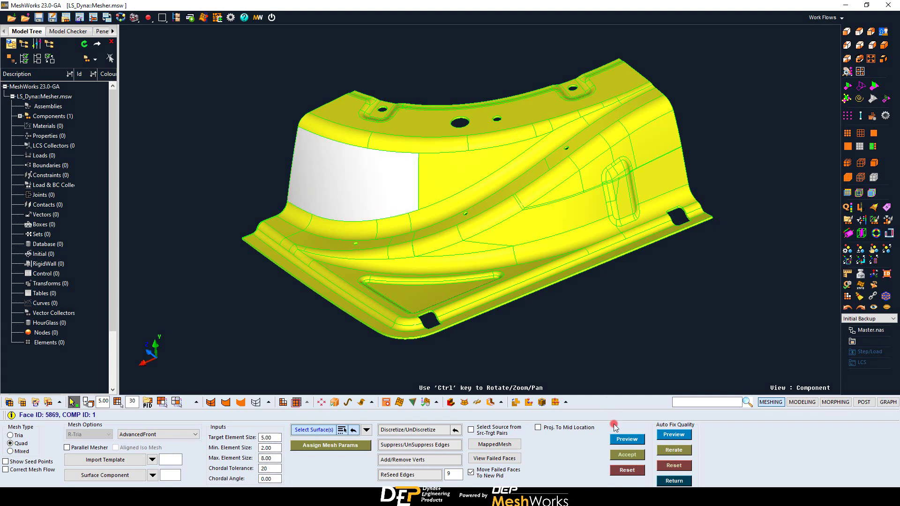
left_click(615, 439)
left_click_drag(386, 246, 403, 227, "ctrl")
scroll(403, 227, "up", 2)
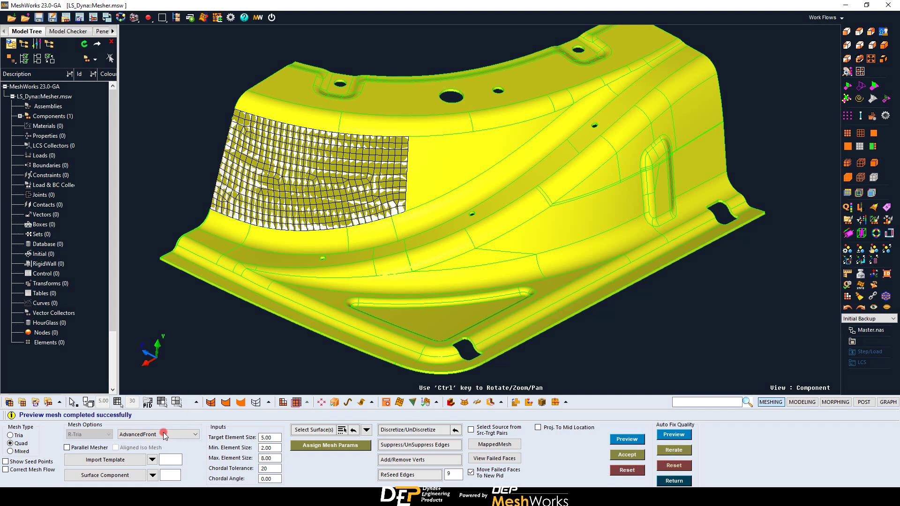
left_click(153, 460)
left_click(186, 448)
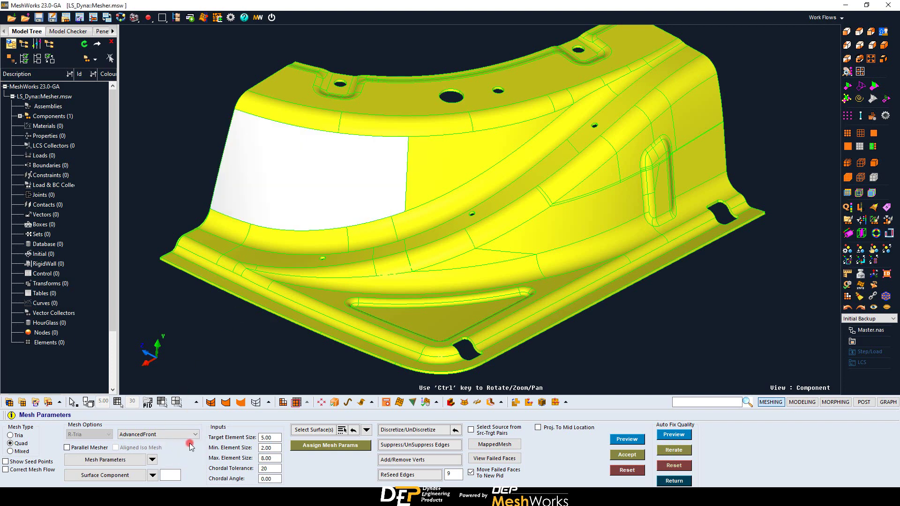
left_click(133, 461)
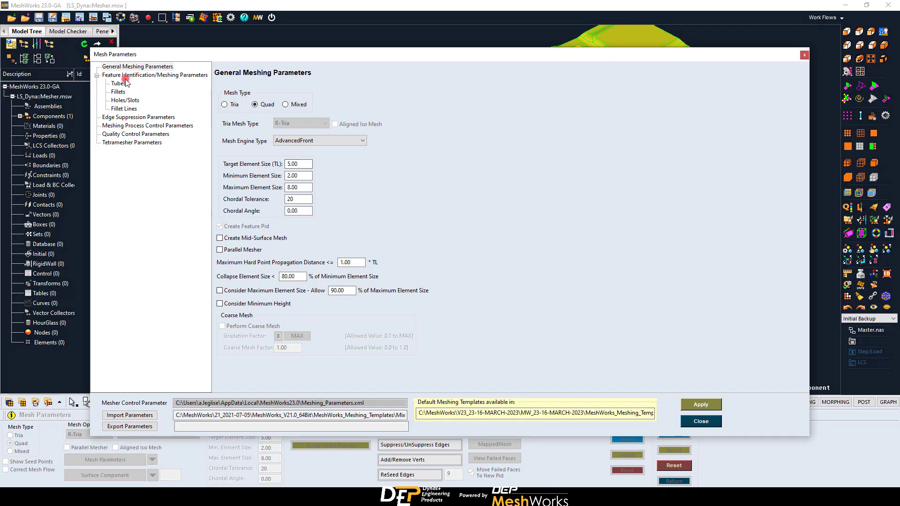
left_click(127, 76)
left_click(123, 85)
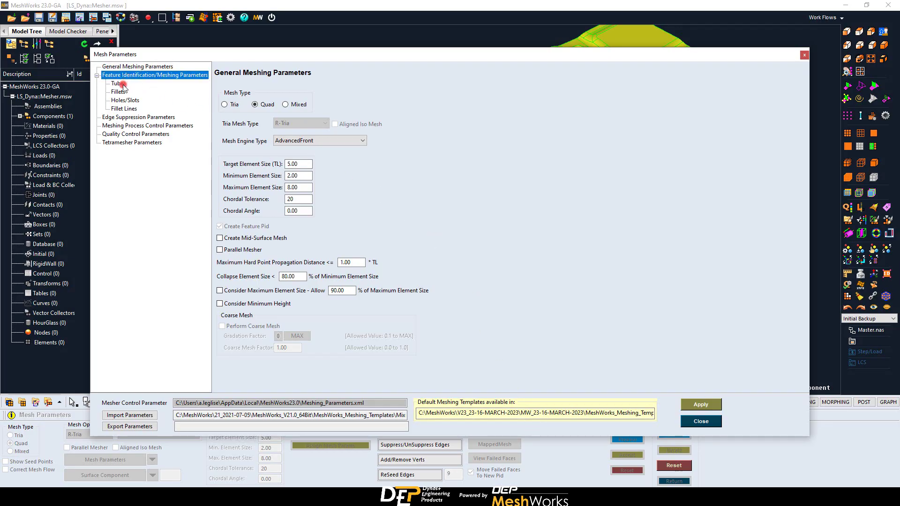
left_click(119, 92)
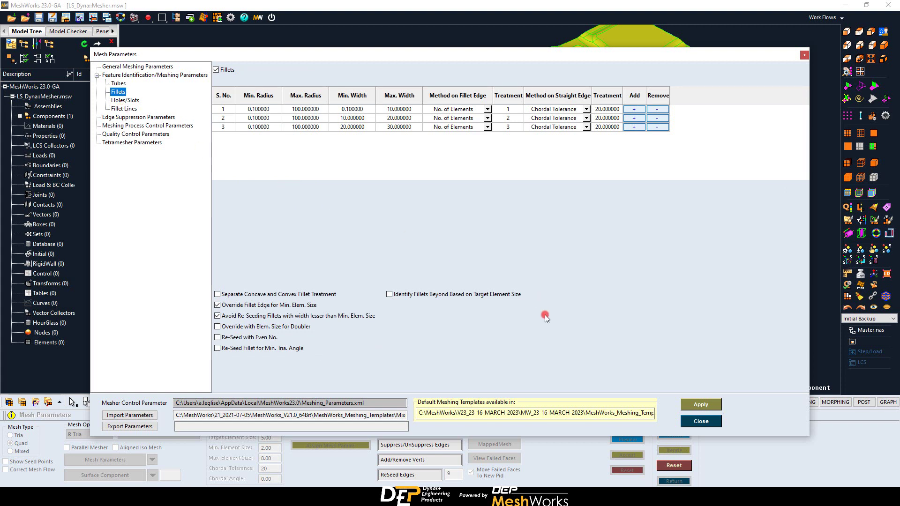
left_click(701, 421)
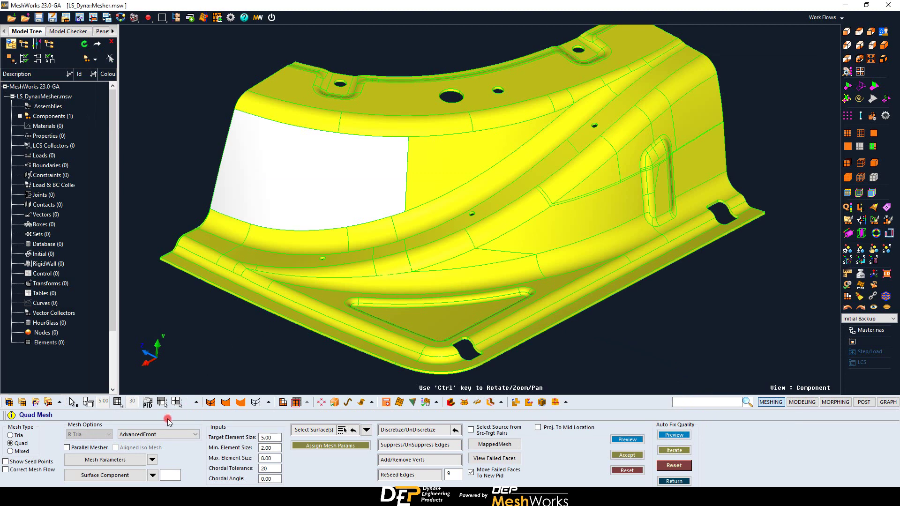
Show seed points and preview the quad mesh on face 5869 in wireframe view
left_click(5, 463)
left_click(627, 439)
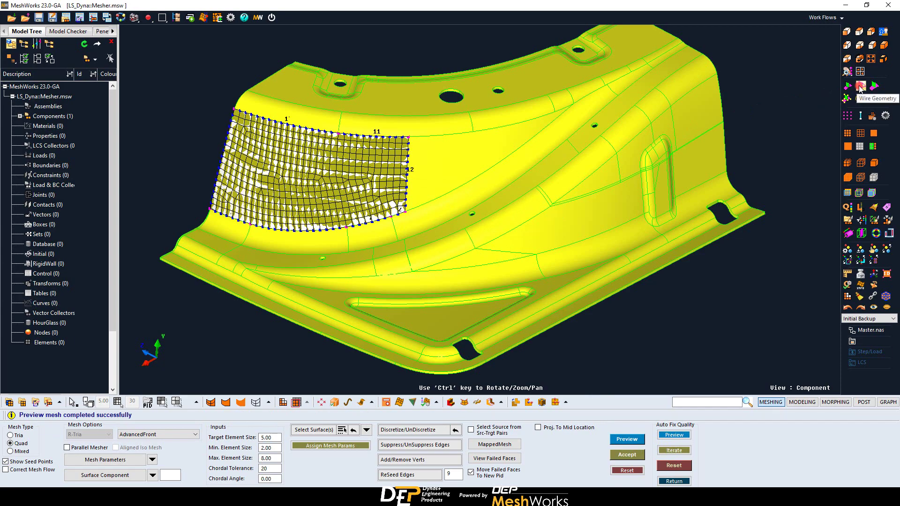
left_click(861, 87)
scroll(294, 272, "up", 3)
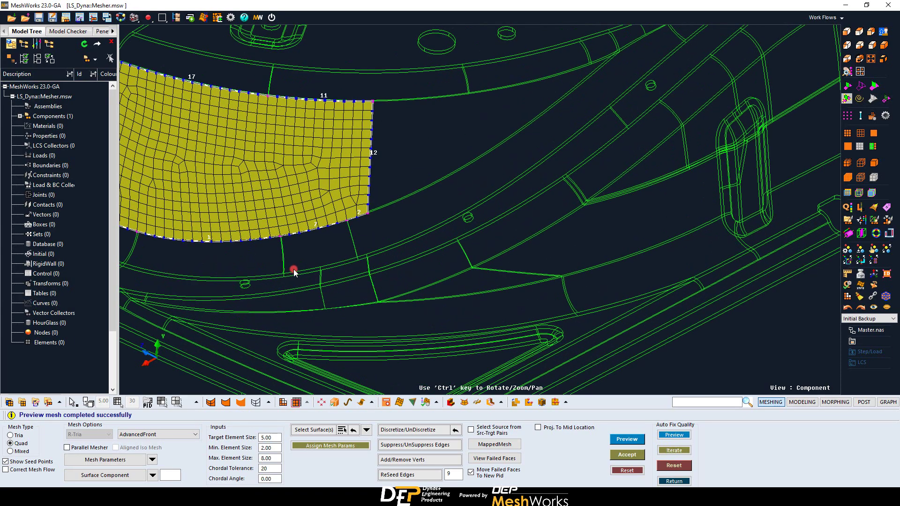
scroll(567, 301, "up", 2)
middle_click_drag(567, 302, 494, 337, "ctrl")
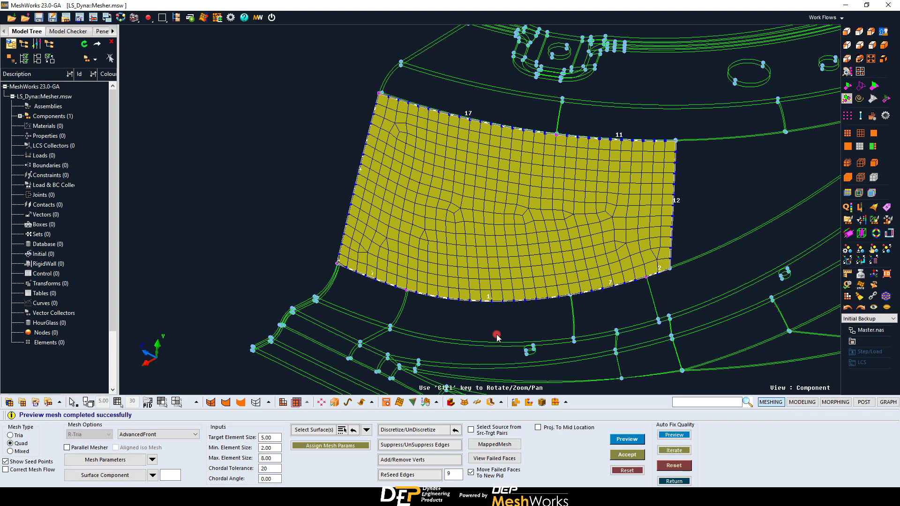
Reseed the right edge to 11 so the face meshes as 458 quads with no trias
left_click(678, 202)
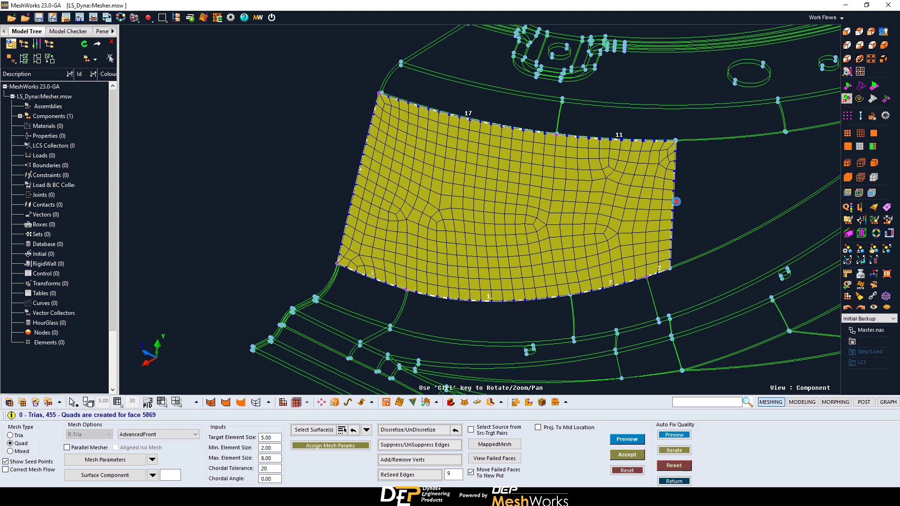
left_click(677, 202)
left_click(677, 202)
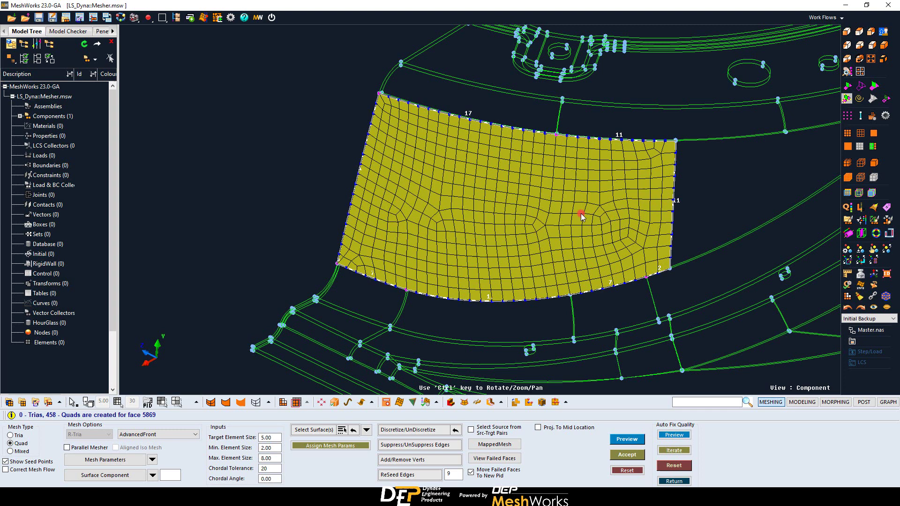
Split the face along a new edge line and remesh it
left_click(401, 431)
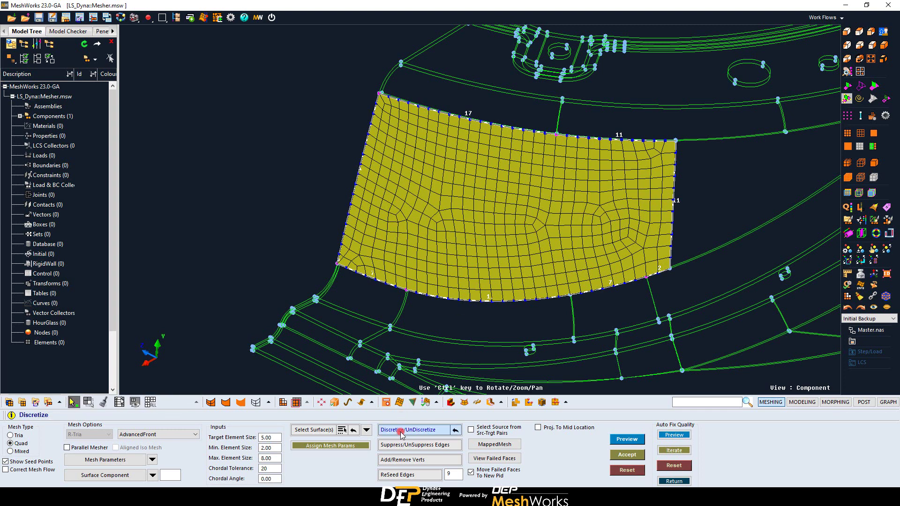
left_click(359, 171)
left_click(674, 195)
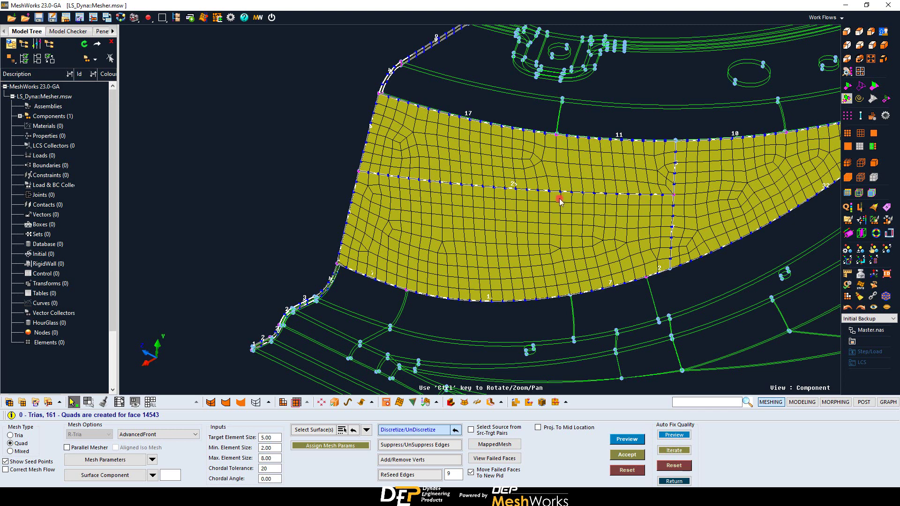
Suppress the interior edge so the face remeshes as one region, then open Ruled_mesh.msw
left_click(427, 444)
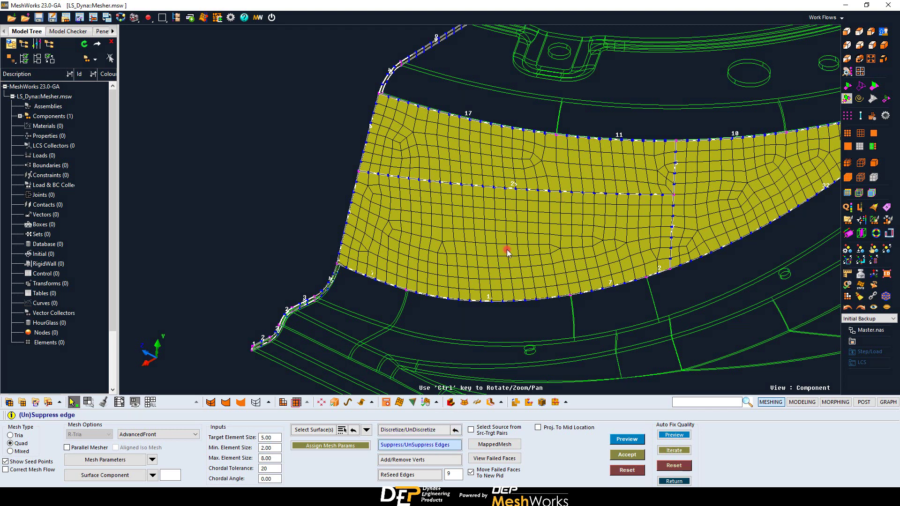
left_click(512, 188)
middle_click(512, 188)
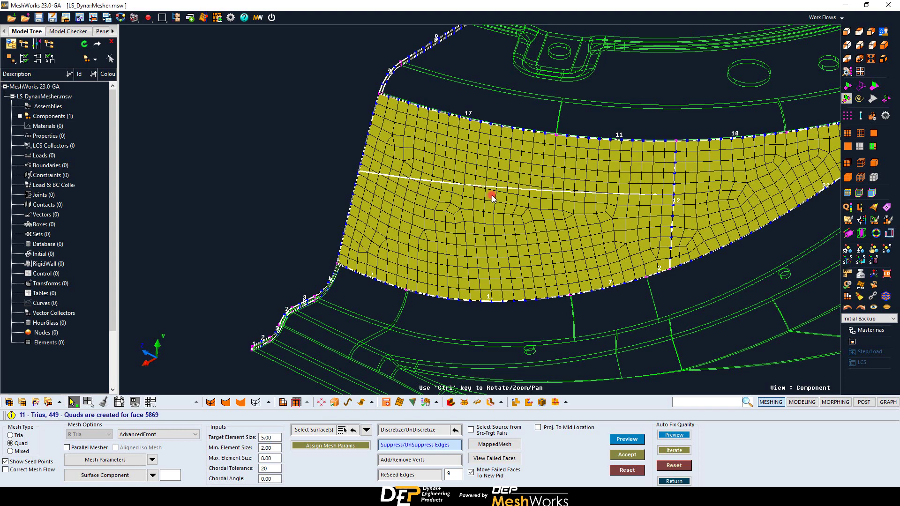
left_click(422, 418)
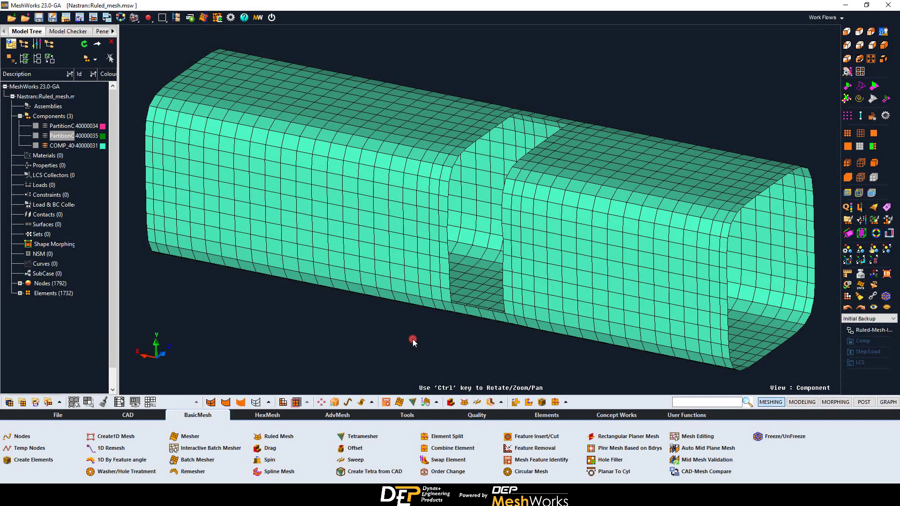
Start a Ruled Mesh and pick the two edge node paths on either side of the gap
left_click(257, 437)
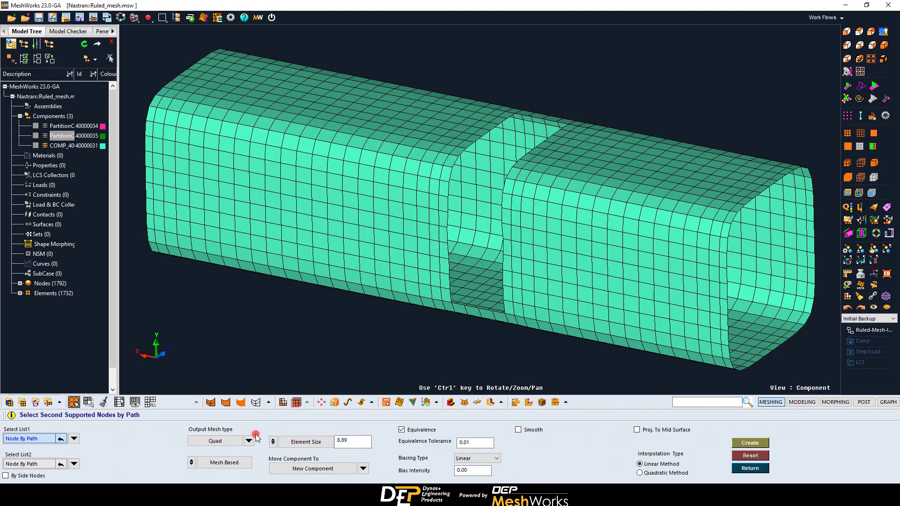
left_click(75, 438)
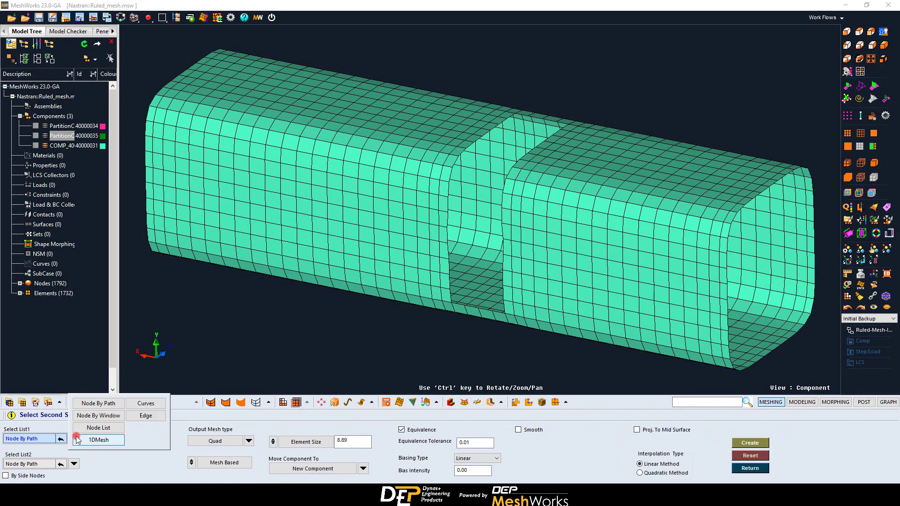
left_click(99, 404)
left_click(515, 113)
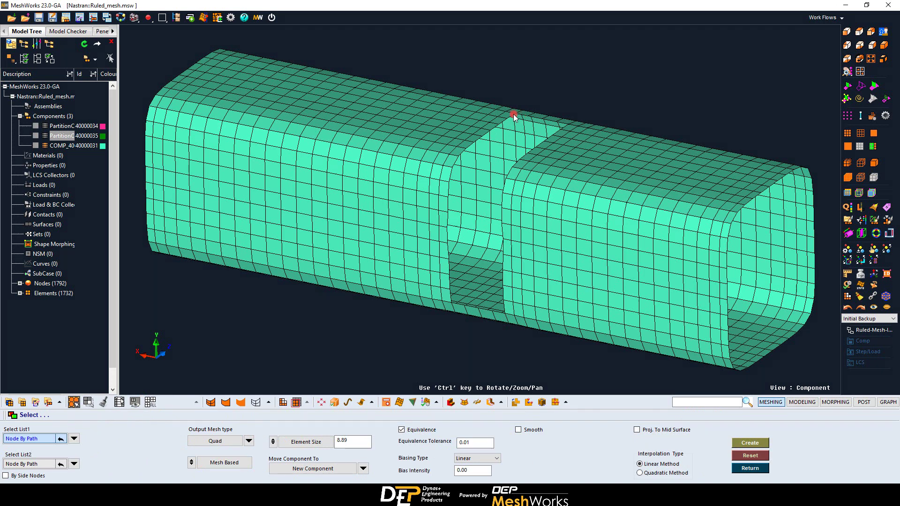
left_click(451, 303)
left_click(30, 464)
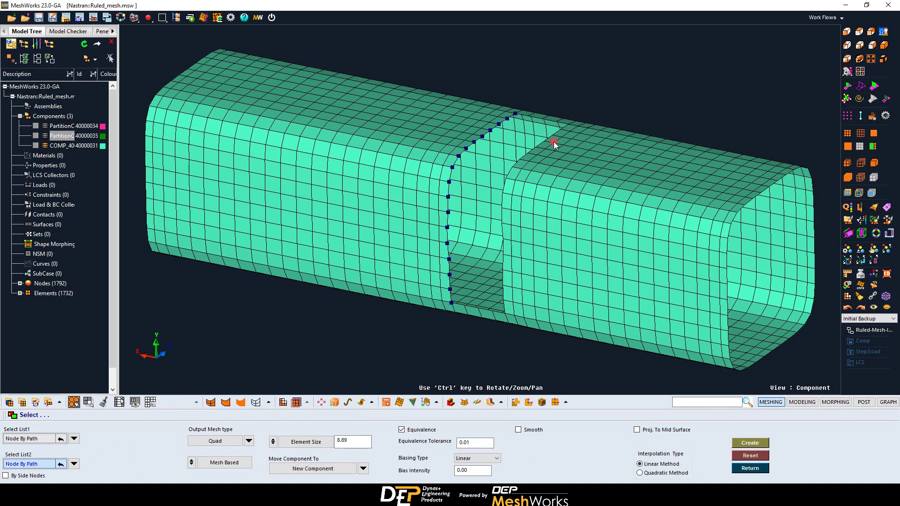
left_click(568, 123)
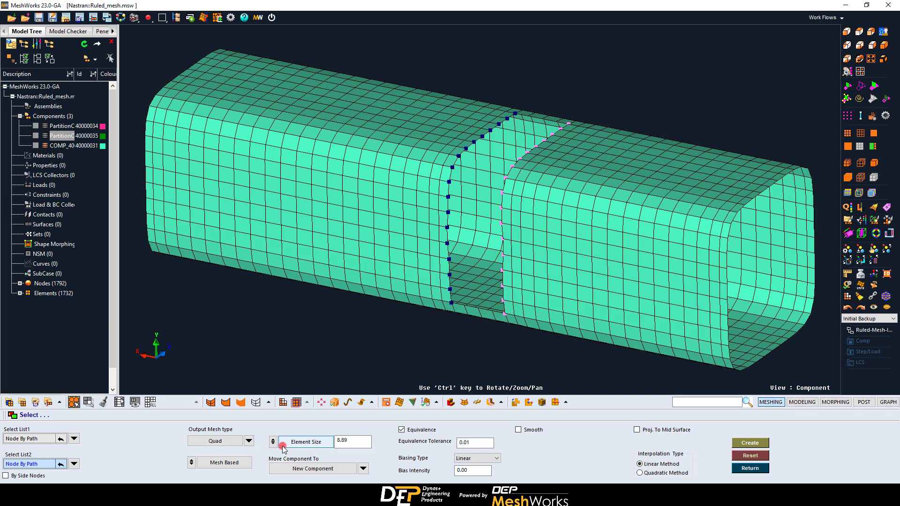
Set the ruled mesh density to 4 layers and create the quad strip
left_click(297, 440)
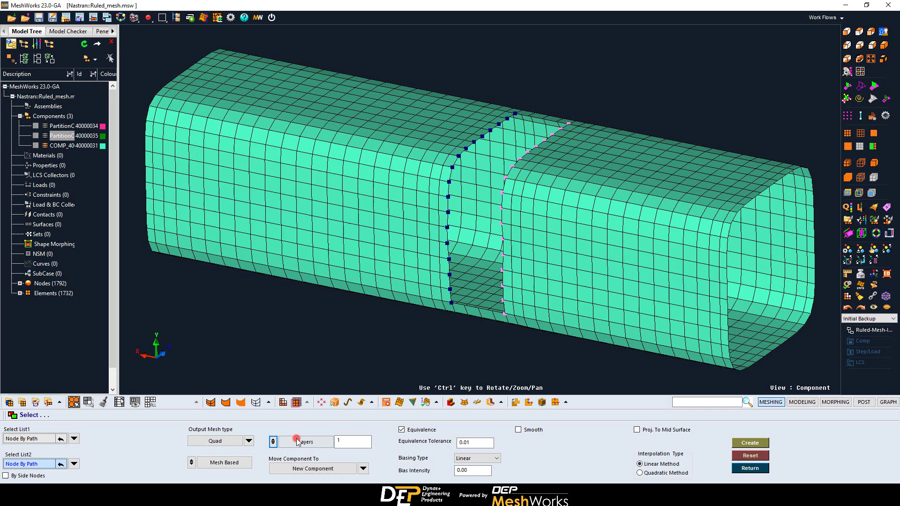
double_click(341, 443)
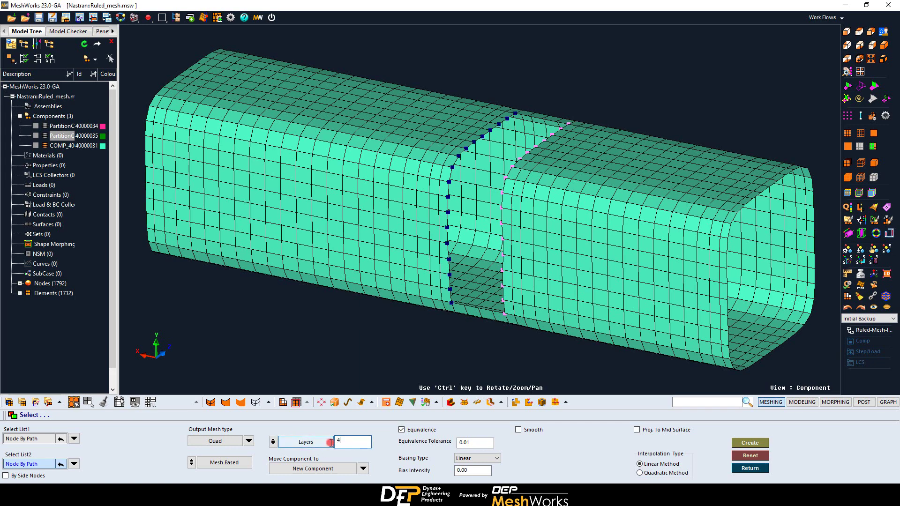
type("4")
left_click(743, 443)
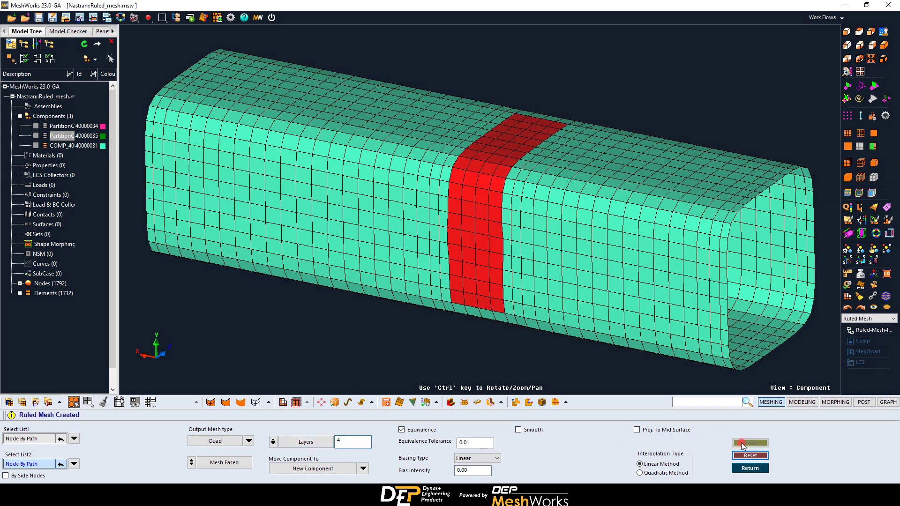
left_click(750, 469)
scroll(550, 358, "up", 3)
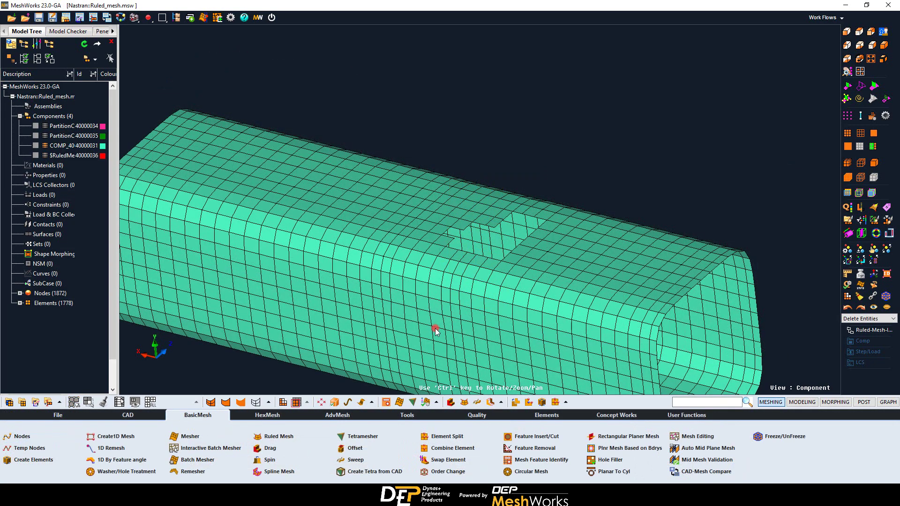
Start a Spline Mesh and select the notch boundary nodes by path
left_click(299, 472)
scroll(472, 297, "up", 3)
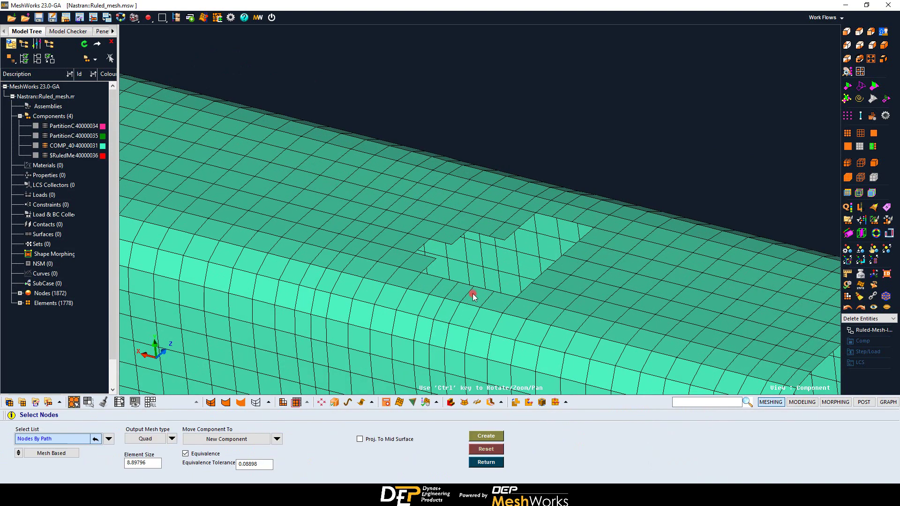
left_click(467, 233)
left_click(431, 241)
Keep Quad output and create the spline mesh, adding a missed boundary node first
left_click(172, 438)
left_click(195, 416)
left_click(482, 437)
left_click(555, 259)
left_click(488, 437)
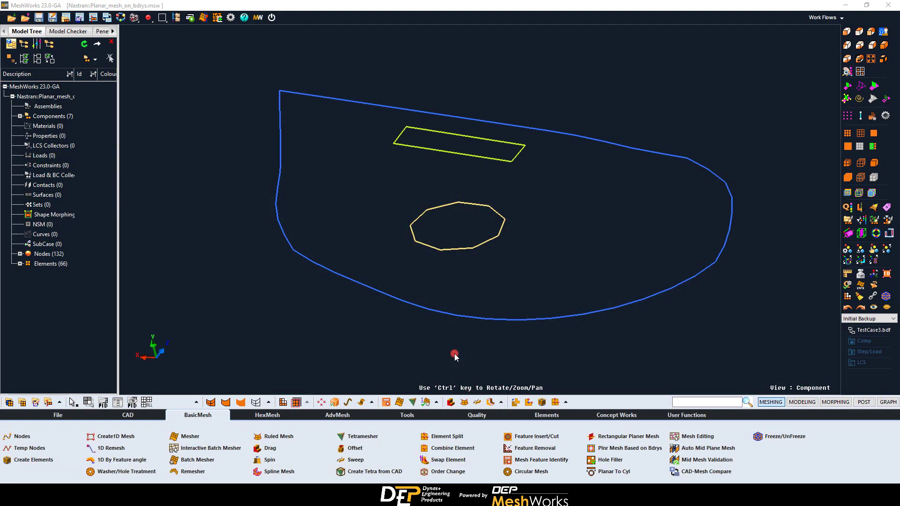
Triangle-mesh the outer outline with the octagon and slanted rectangle as holes (359 nodes, 456 elements)
left_click(607, 449)
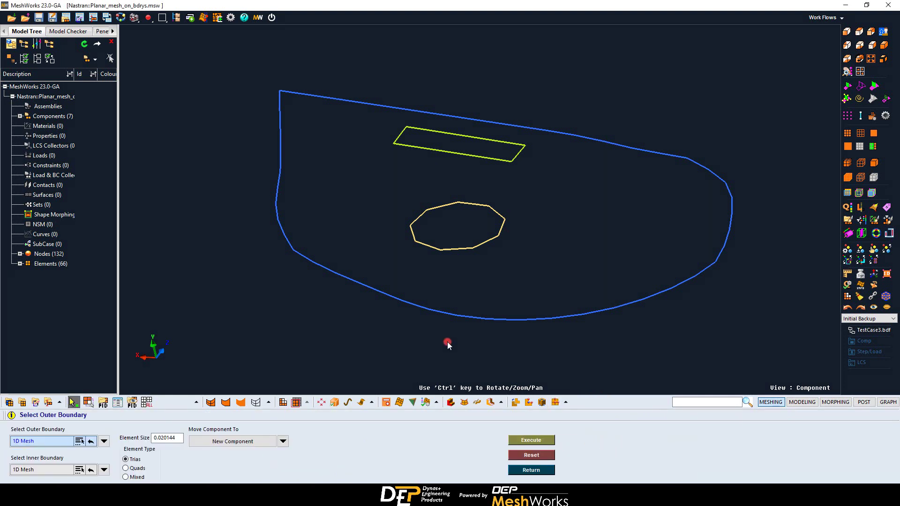
left_click(455, 317)
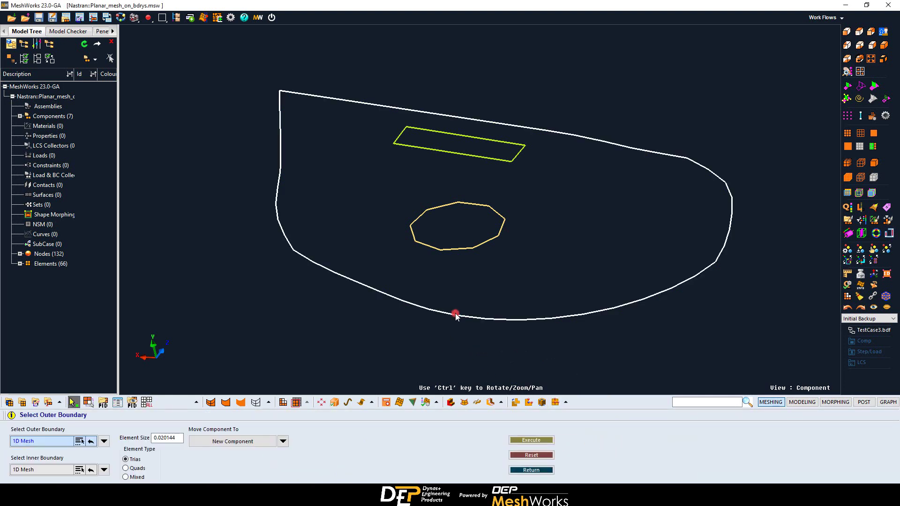
middle_click(156, 418)
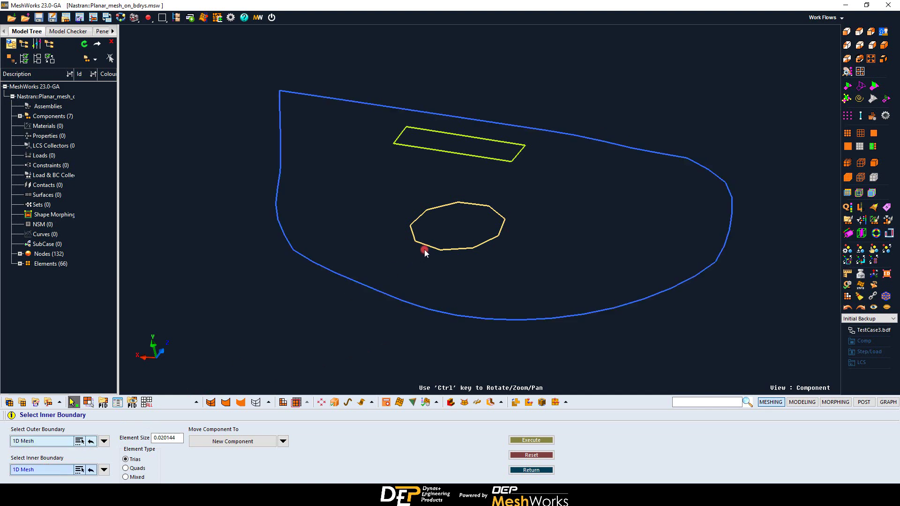
left_click(439, 231)
left_click(479, 156)
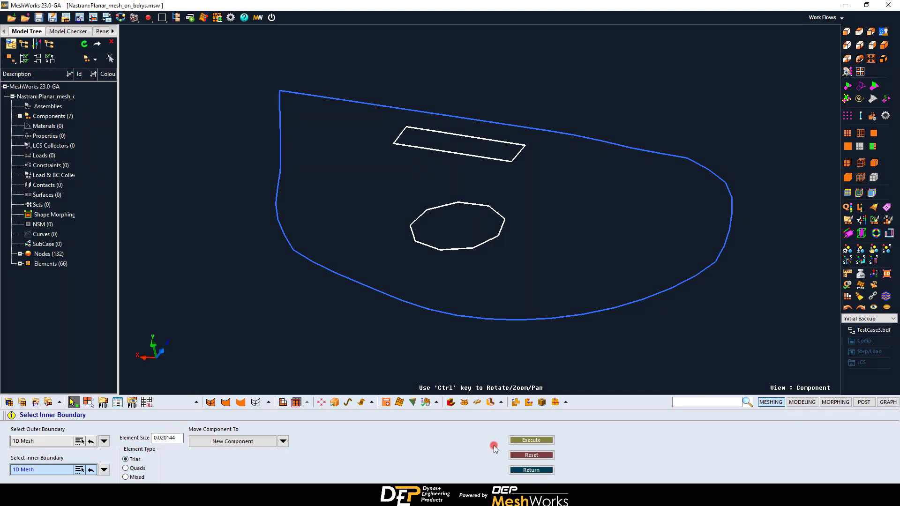
left_click(520, 441)
left_click_drag(440, 272, 544, 310, "ctrl")
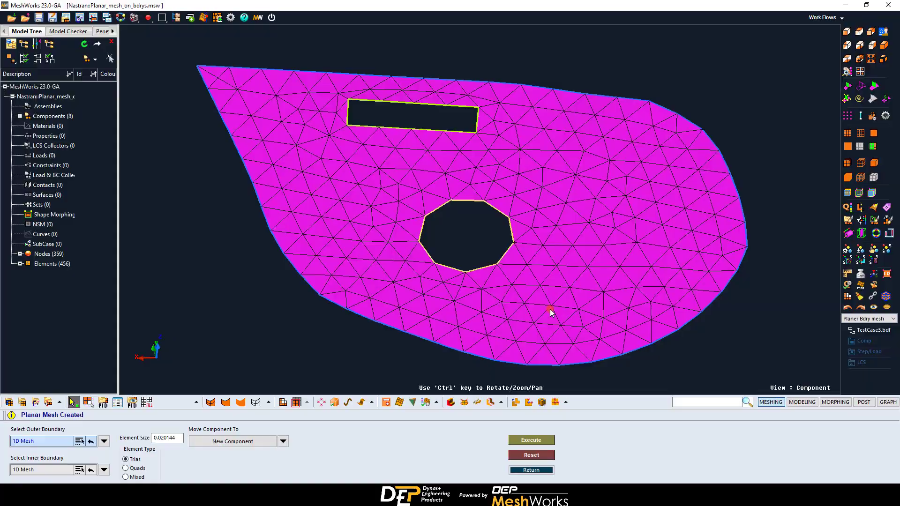